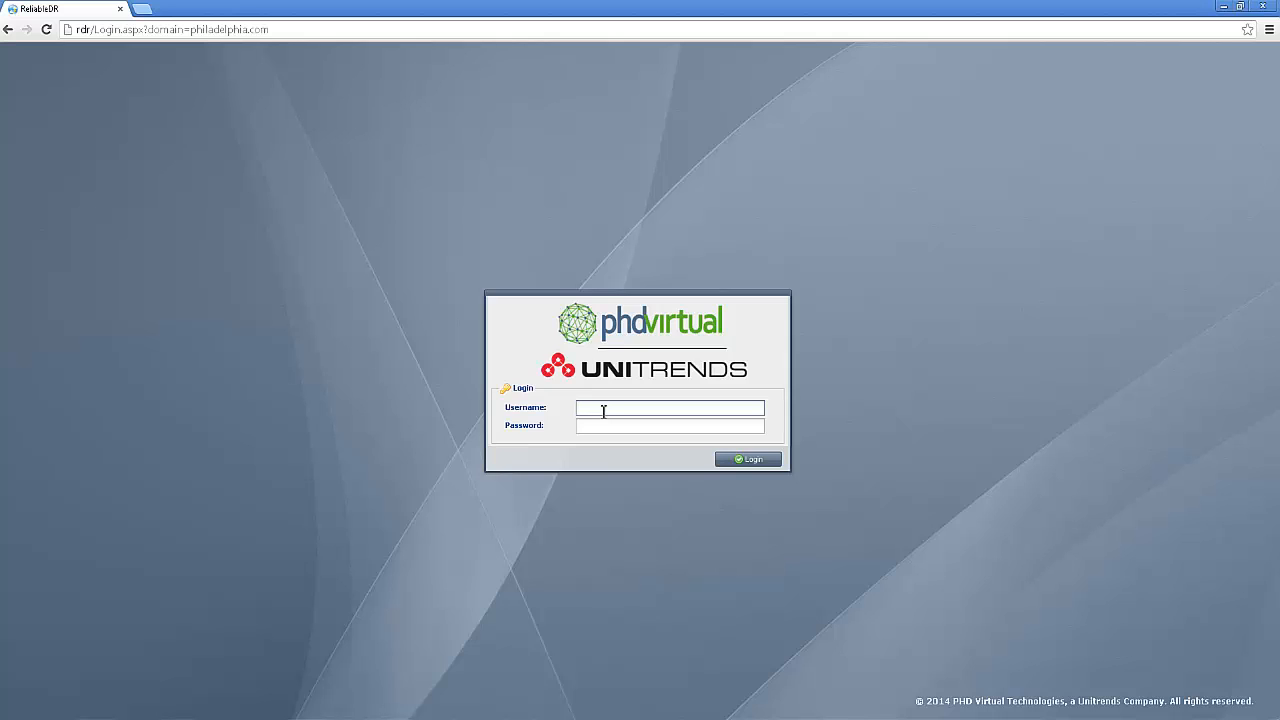
- Log in as admin with the account password
{"action": "type", "text": "admin"}
{"action": "key", "text": "Tab"}
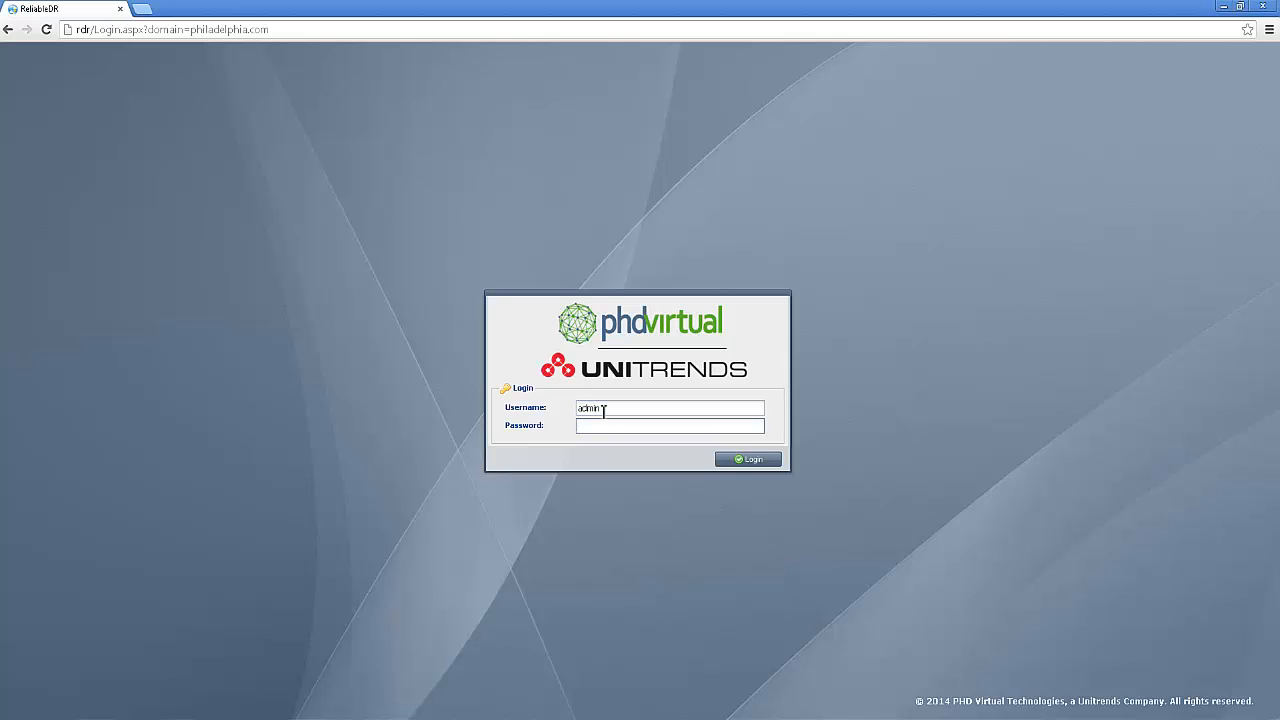
{"action": "type", "text": "*******"}
{"action": "key", "text": "Return"}
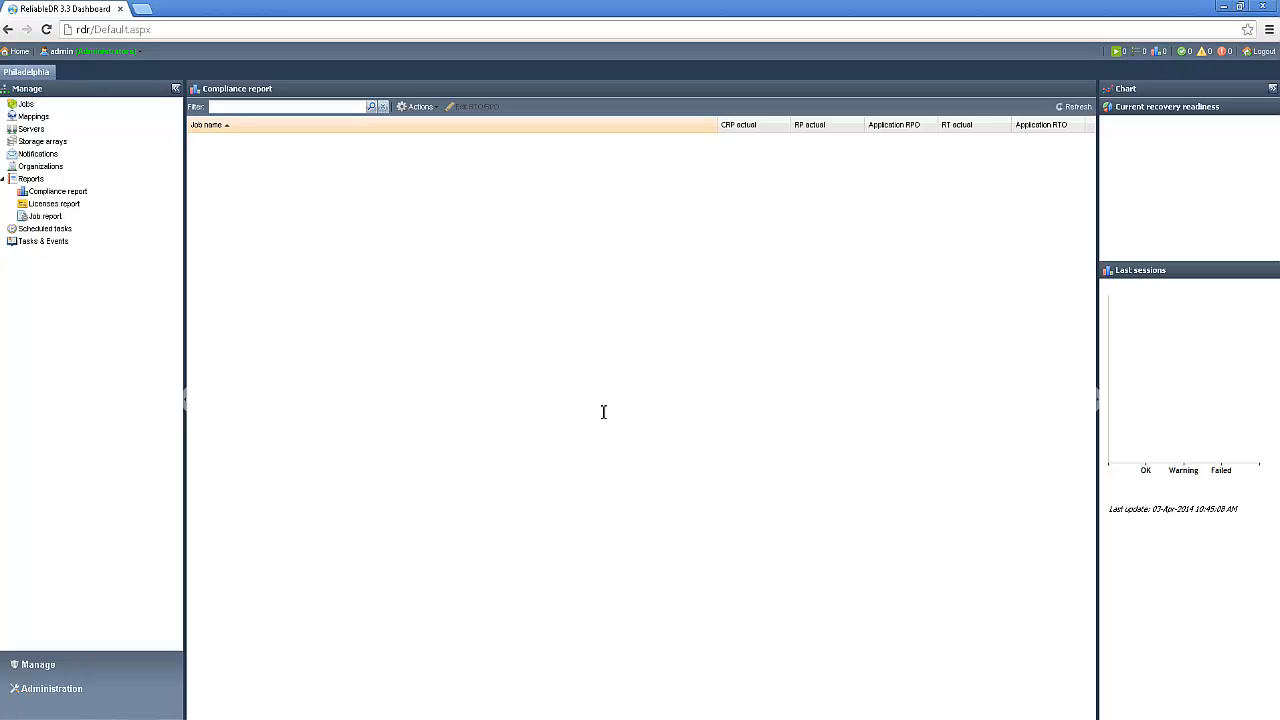
- Start a new local user in the user administration with the username helpdesk, and enter and re-enter its password
{"action": "left_click", "coordinate": [100, 696]}
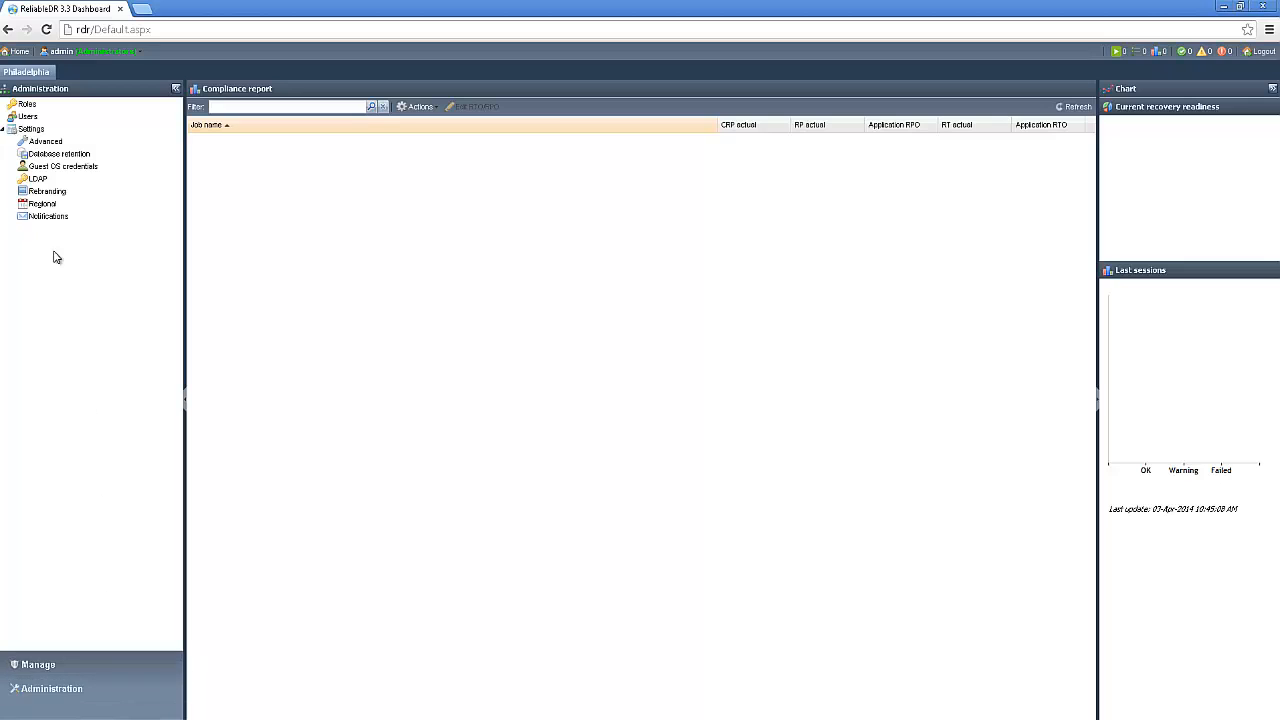
{"action": "left_click", "coordinate": [28, 118]}
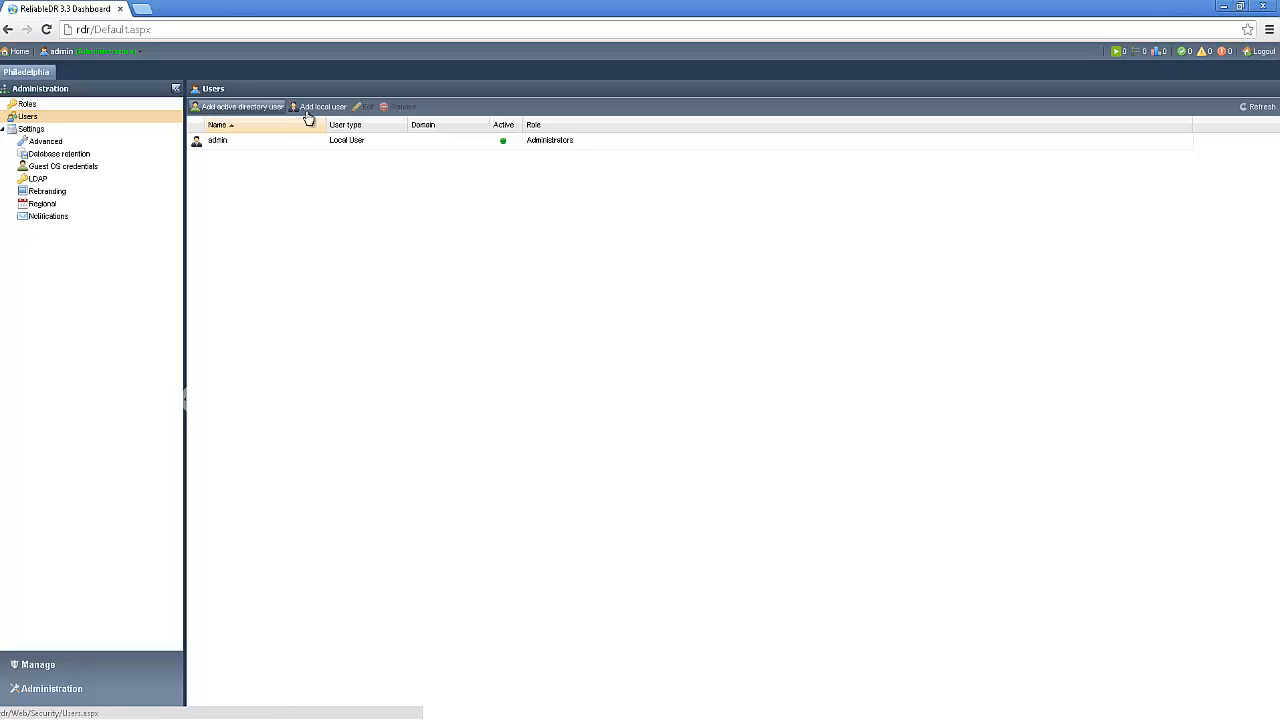
{"action": "left_click", "coordinate": [325, 110]}
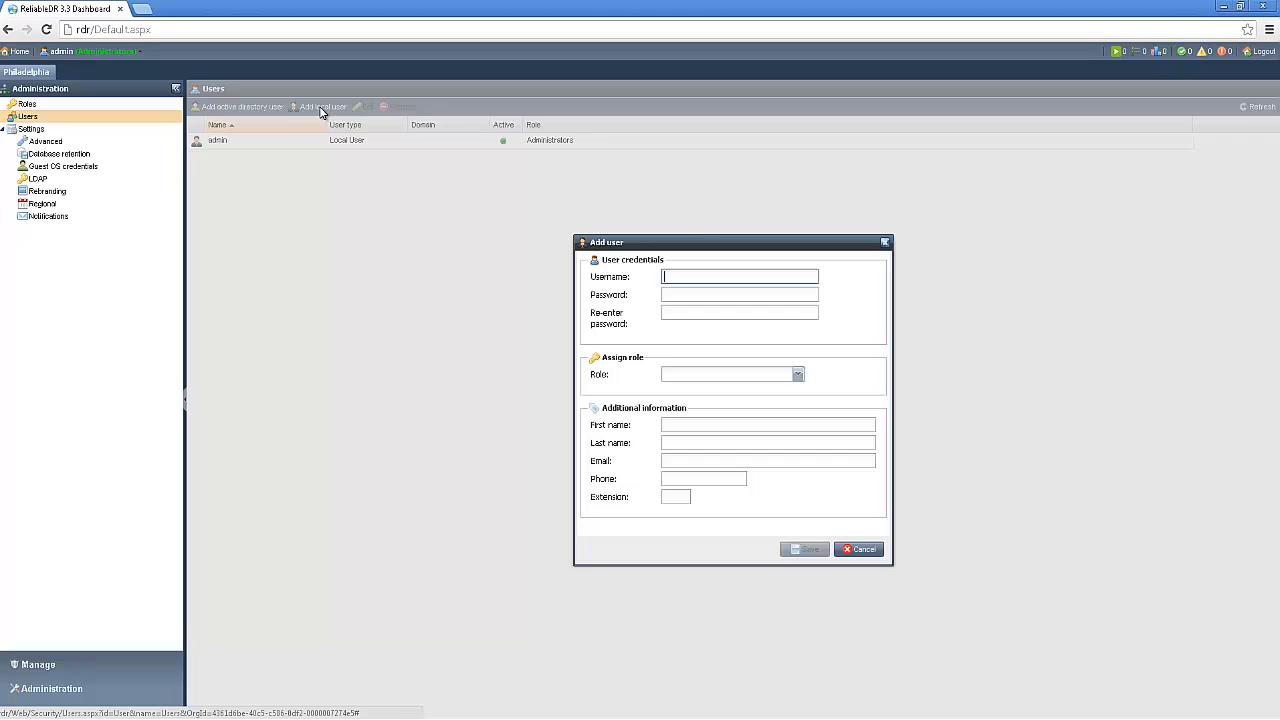
{"action": "left_click", "coordinate": [683, 279]}
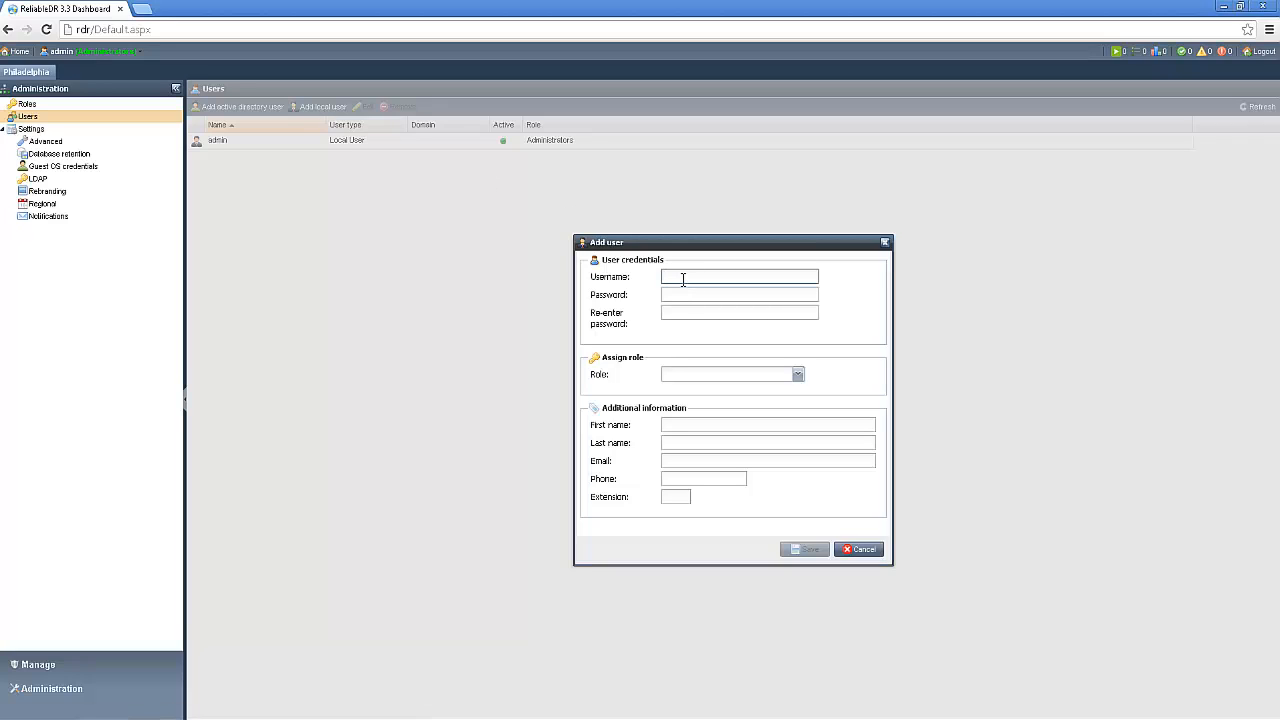
{"action": "type", "text": "helpdesk"}
{"action": "key", "text": "Tab"}
{"action": "type", "text": "••••••••••••"}
{"action": "key", "text": "Tab"}
{"action": "type", "text": "••••••••••••"}
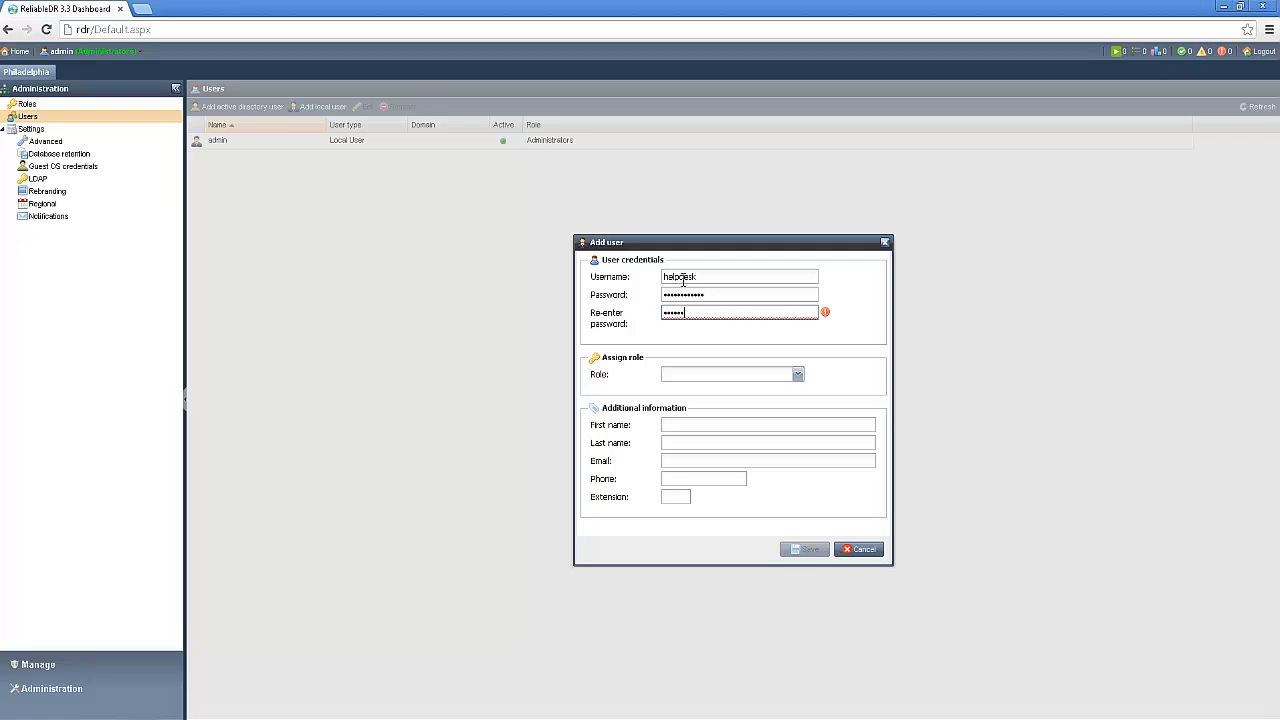
{"action": "type", "text": "•"}
- Assign the Administrators role to the new local user and save the account
{"action": "left_click", "coordinate": [798, 375]}
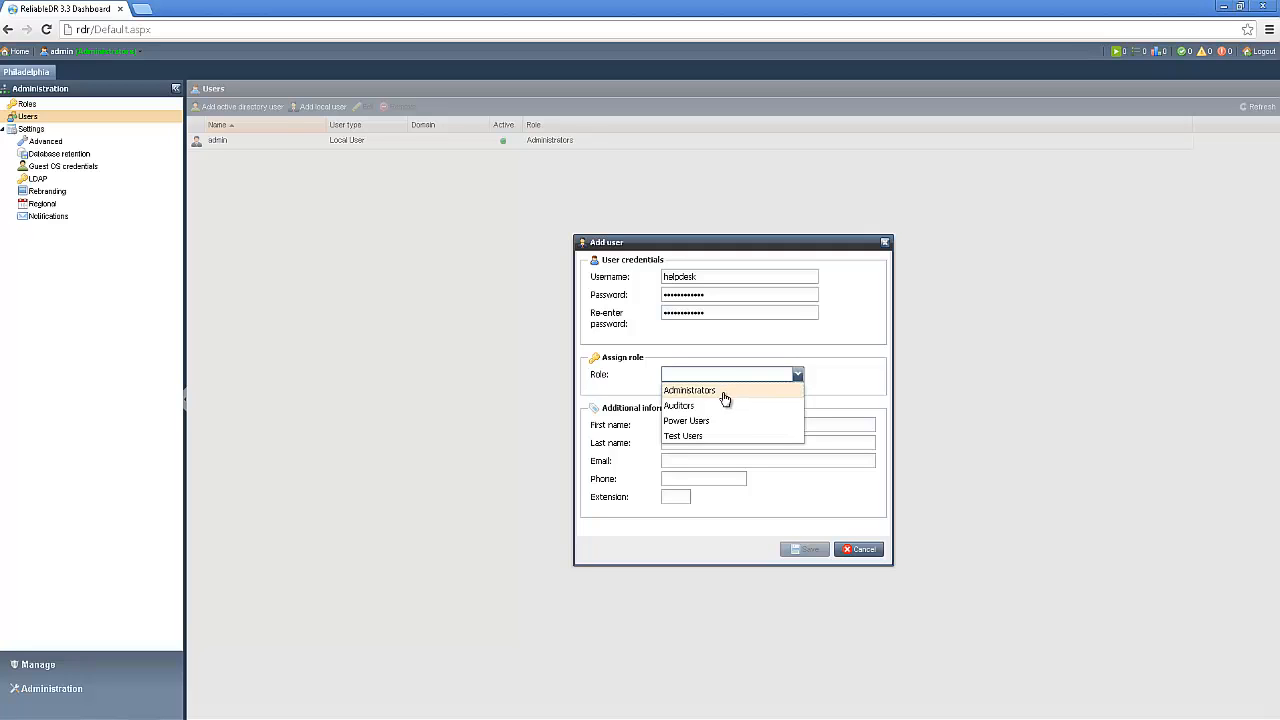
{"action": "left_click", "coordinate": [724, 396]}
{"action": "left_click", "coordinate": [808, 549]}
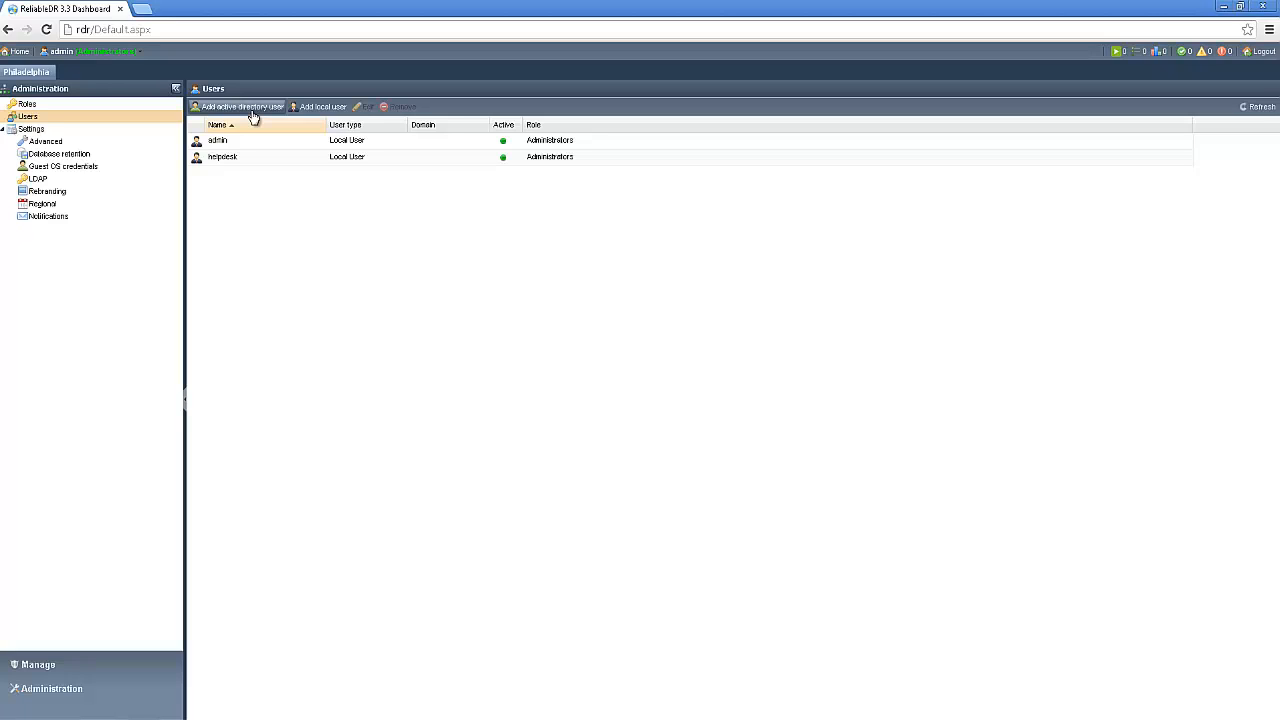
- Check the authentication of the configured LDAP connection to phd.local and dismiss the result
{"action": "left_click", "coordinate": [36, 180]}
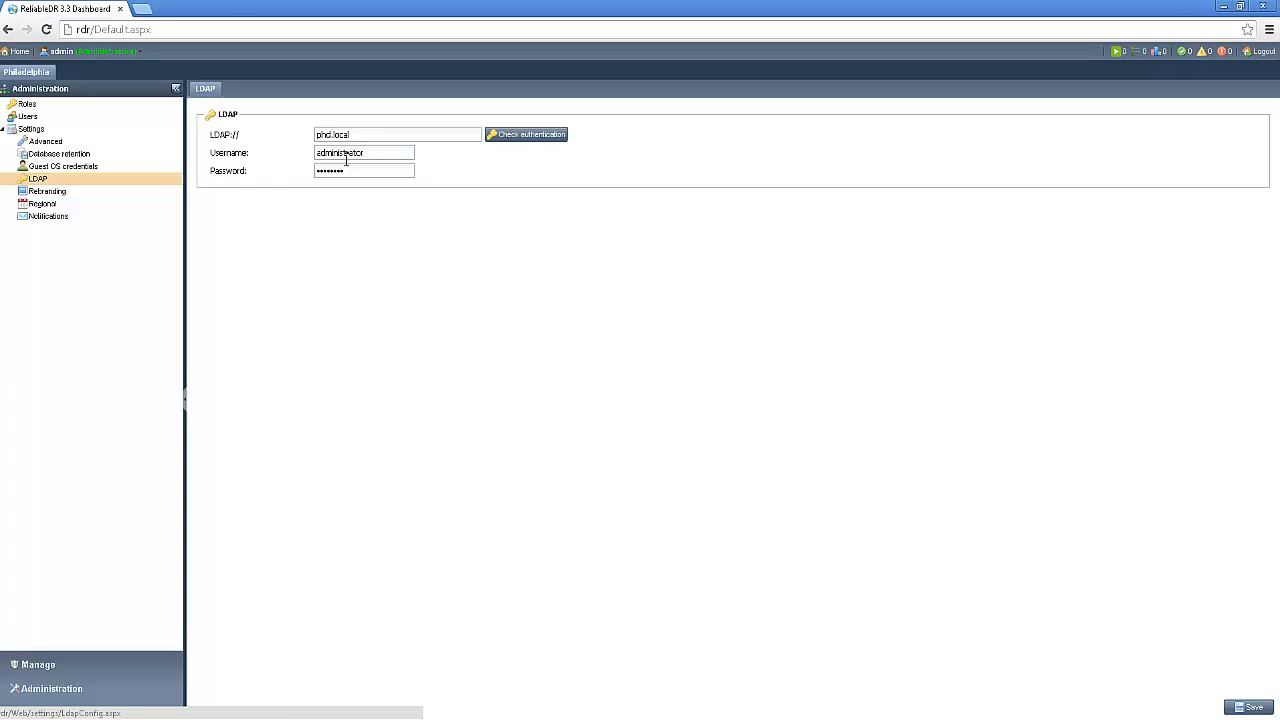
{"action": "left_click", "coordinate": [532, 135]}
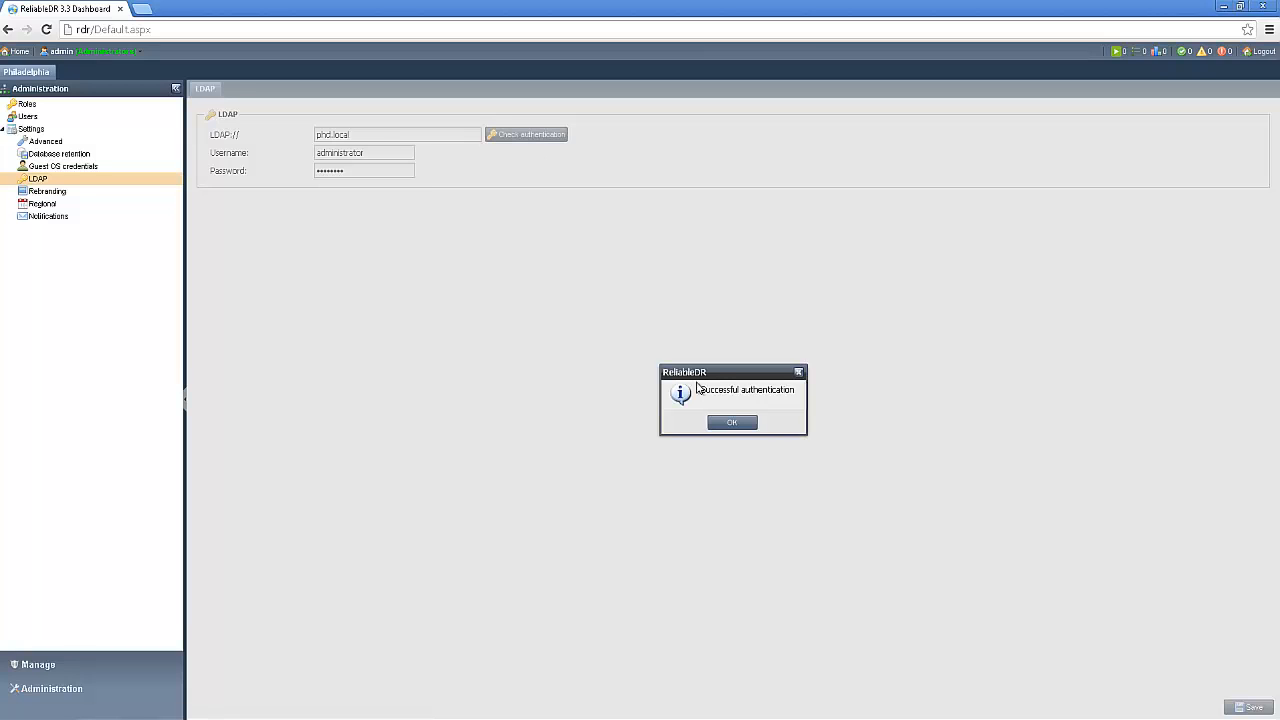
{"action": "left_click", "coordinate": [729, 424]}
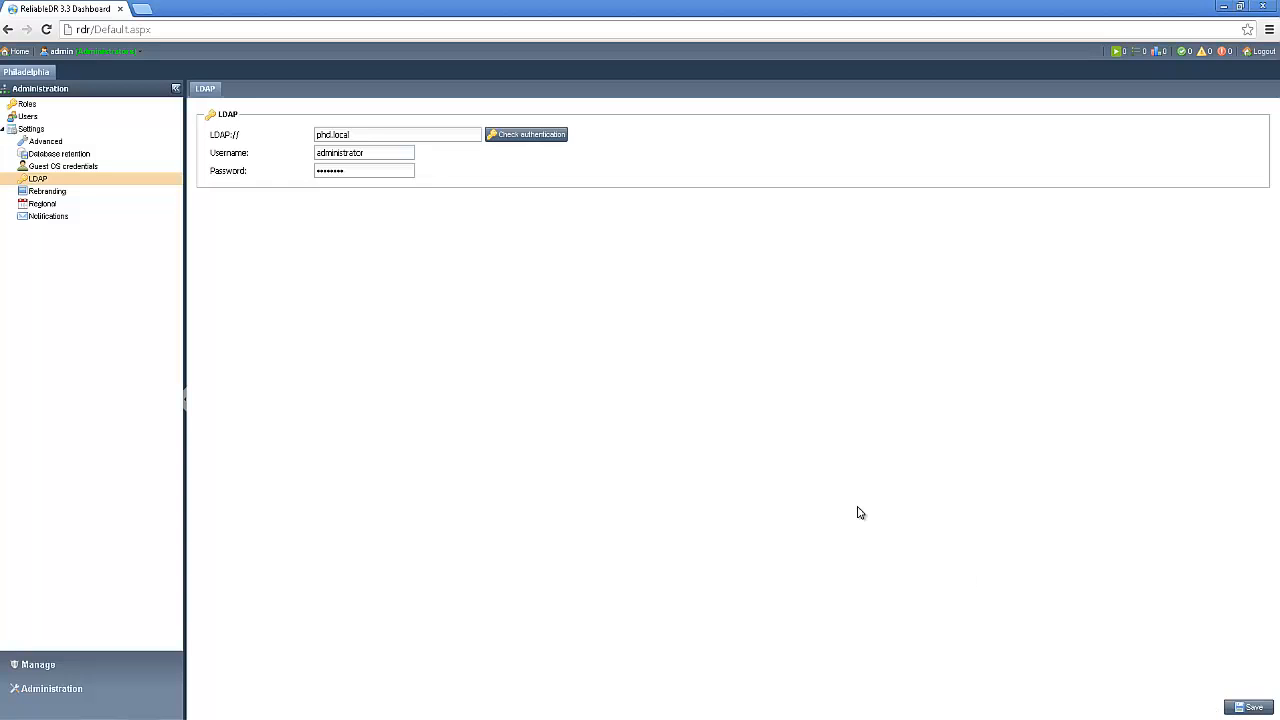
- Add an Active Directory user from phd.local with the Administrators role, finding the account by its username, and save it
{"action": "left_click", "coordinate": [31, 120]}
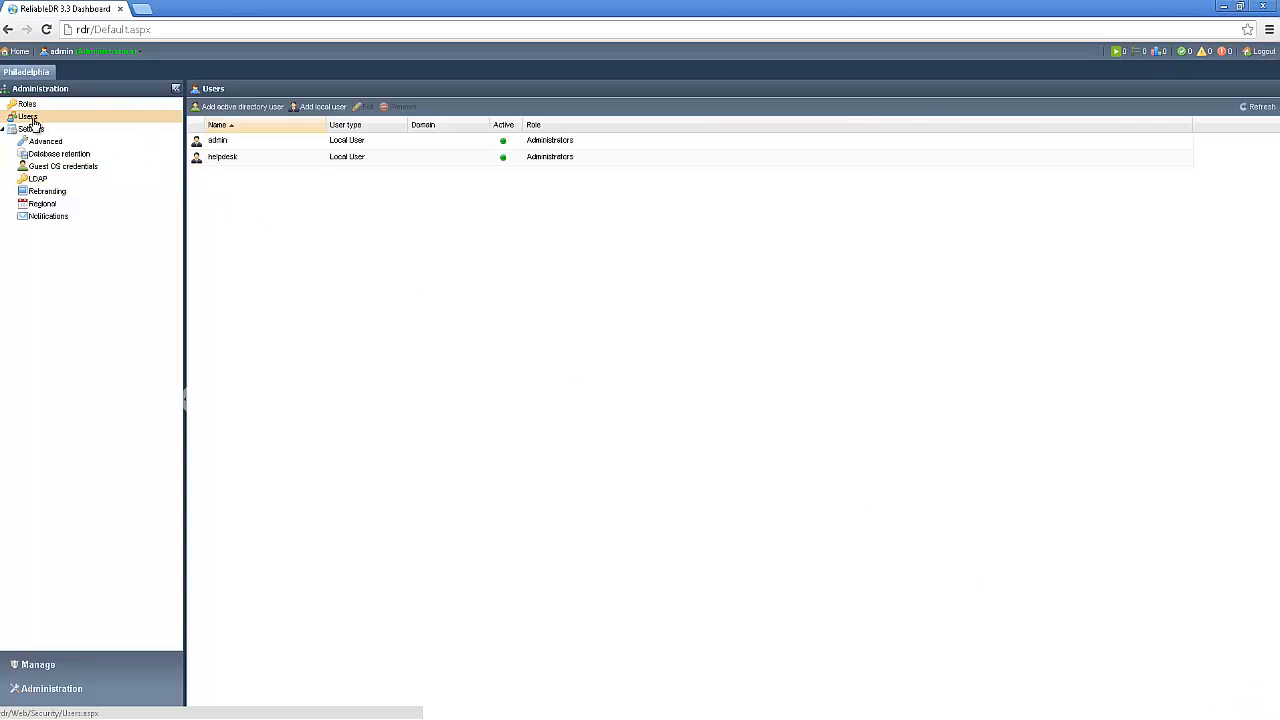
{"action": "left_click", "coordinate": [240, 110]}
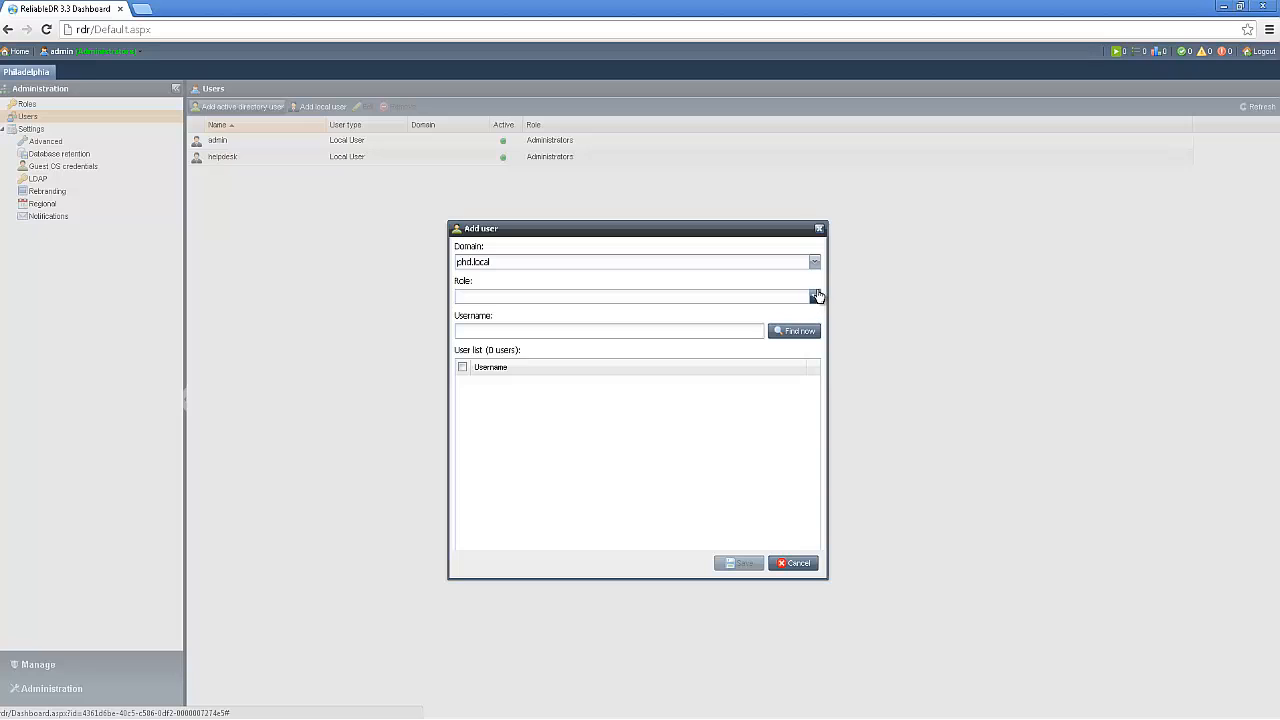
{"action": "left_click", "coordinate": [815, 297]}
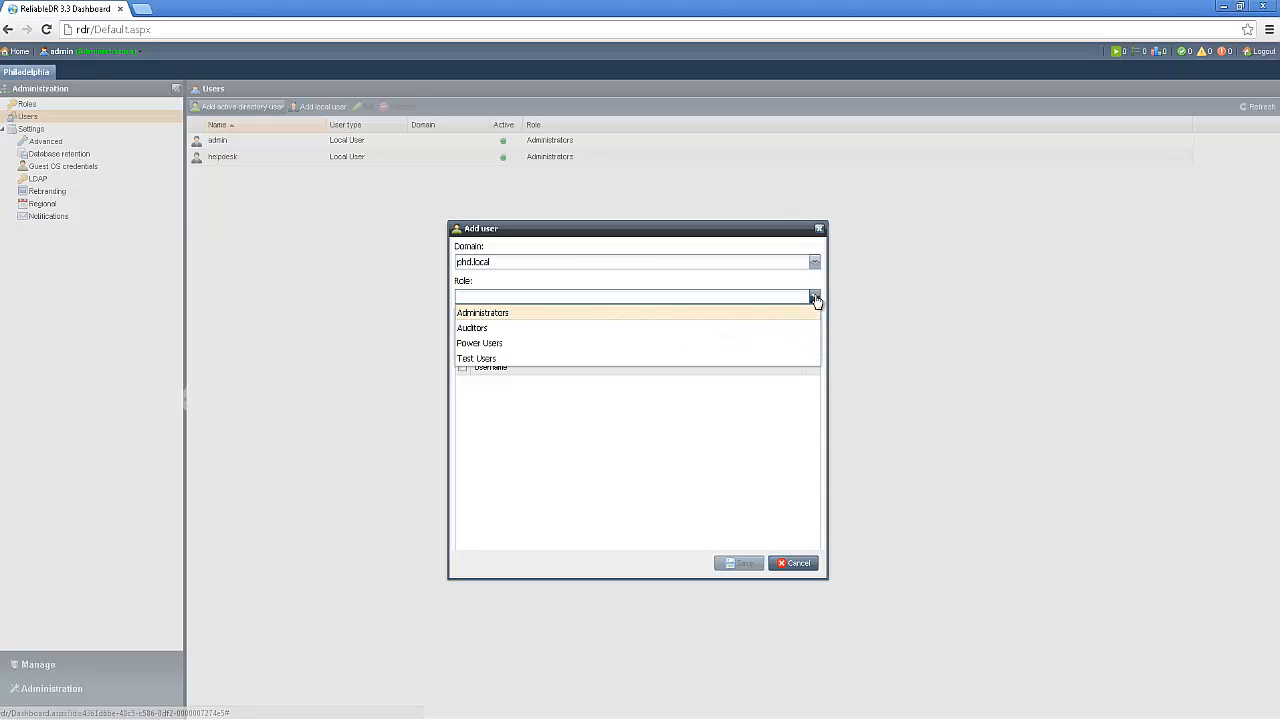
{"action": "left_click", "coordinate": [758, 318]}
{"action": "left_click", "coordinate": [725, 331]}
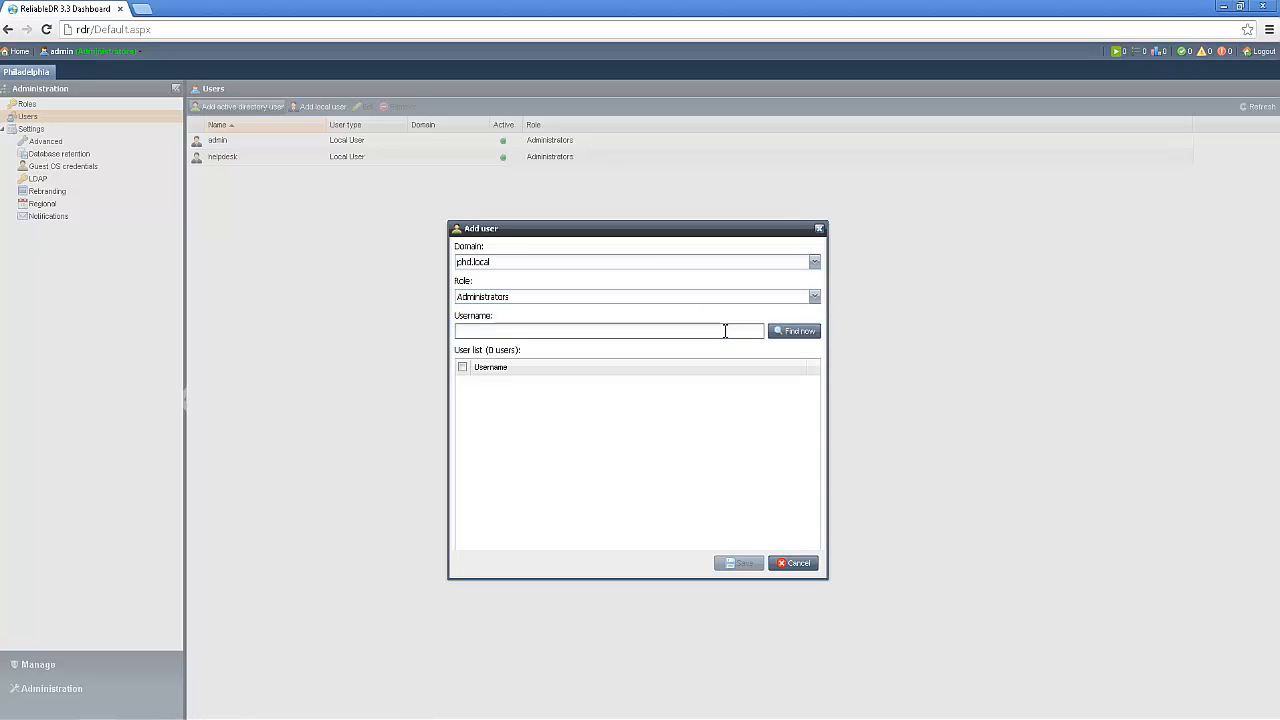
{"action": "left_click", "coordinate": [782, 332]}
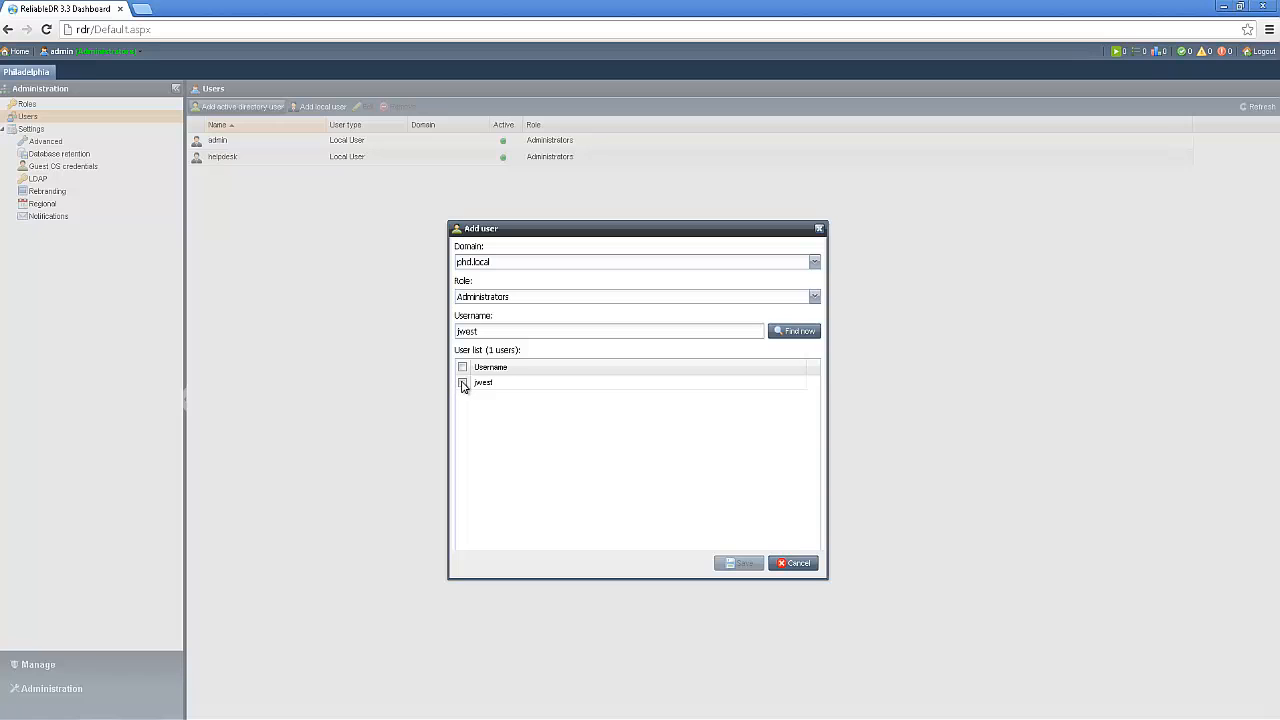
{"action": "left_click", "coordinate": [462, 382]}
{"action": "left_click", "coordinate": [740, 563]}
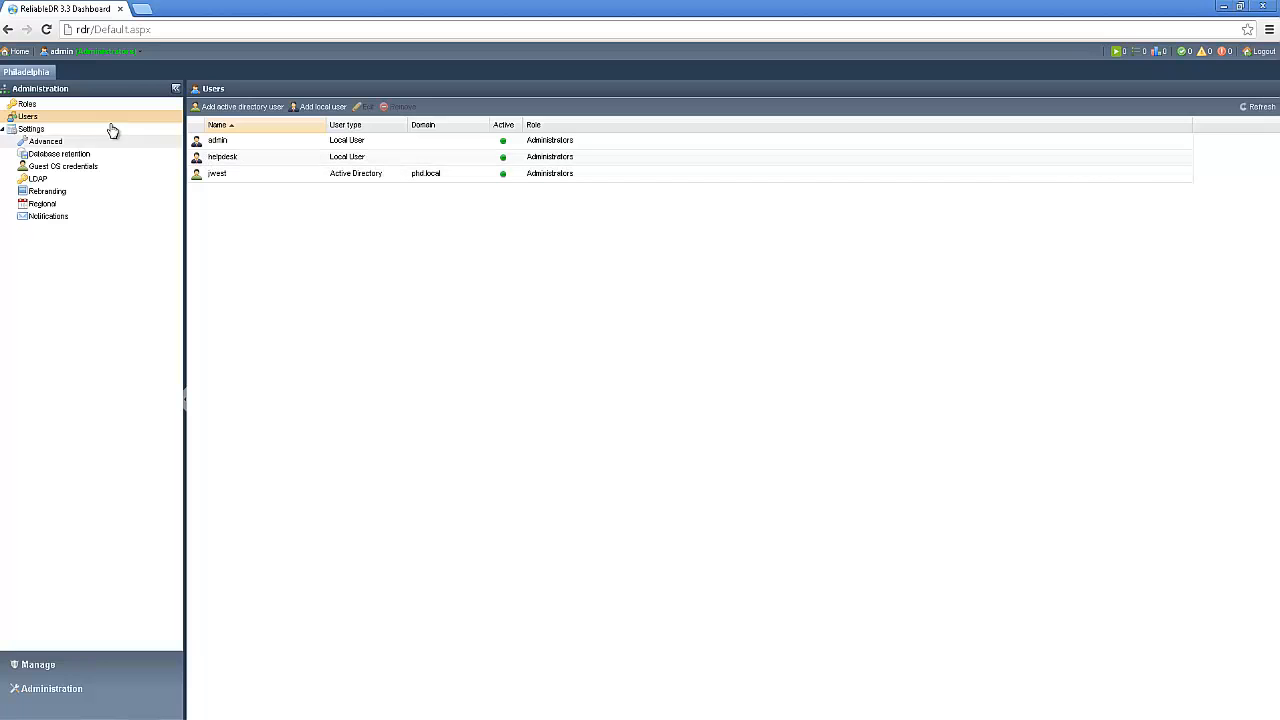
- Start a new role and name it Helpdesk
{"action": "left_click", "coordinate": [27, 106]}
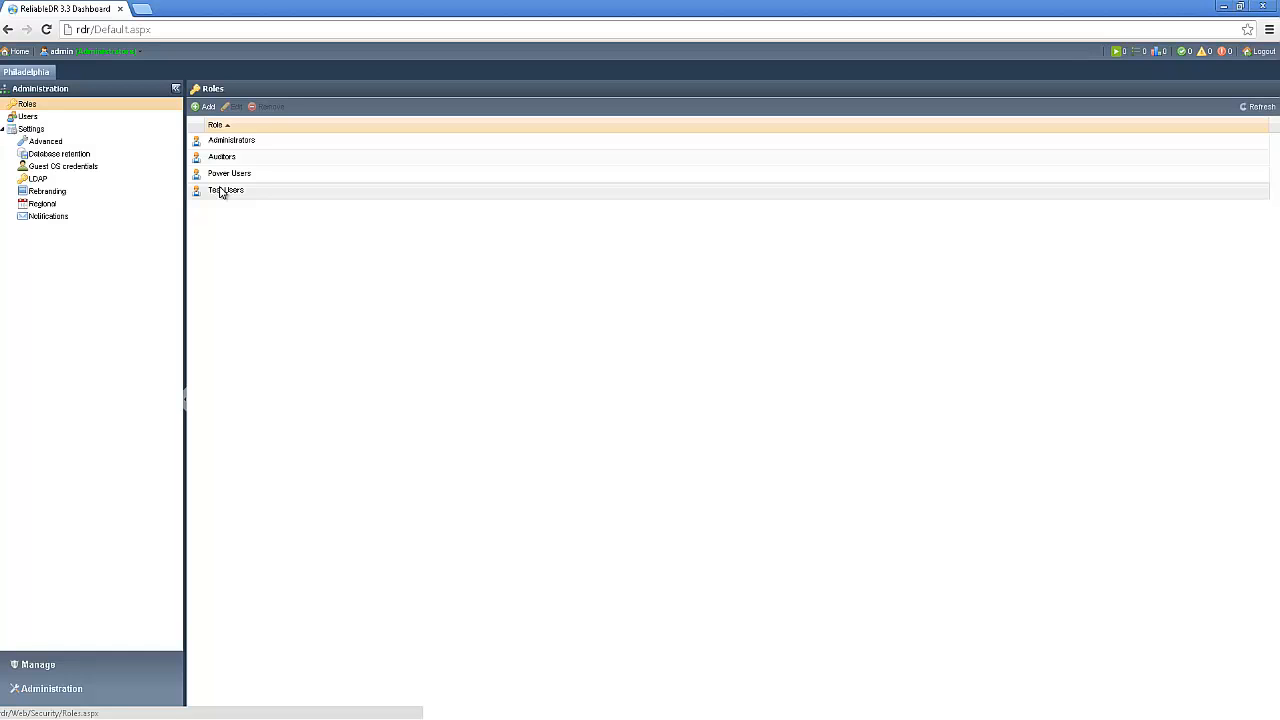
{"action": "left_click", "coordinate": [205, 107]}
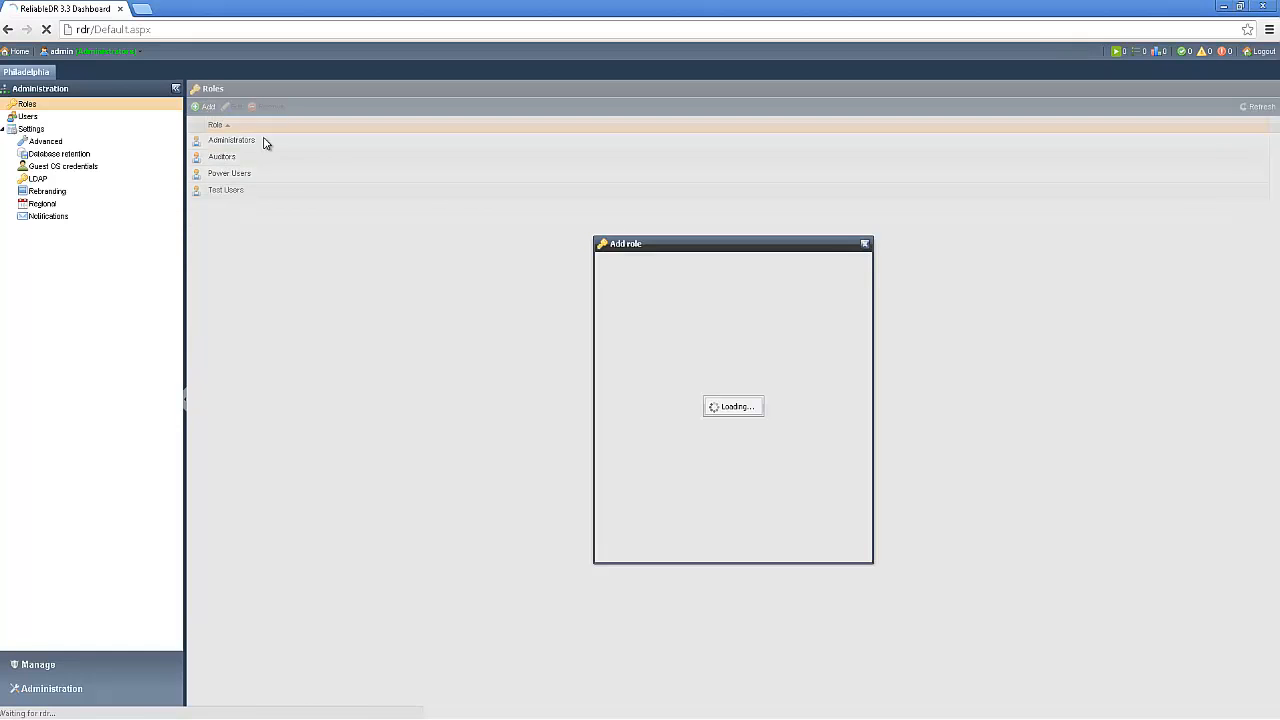
{"action": "left_click", "coordinate": [673, 264]}
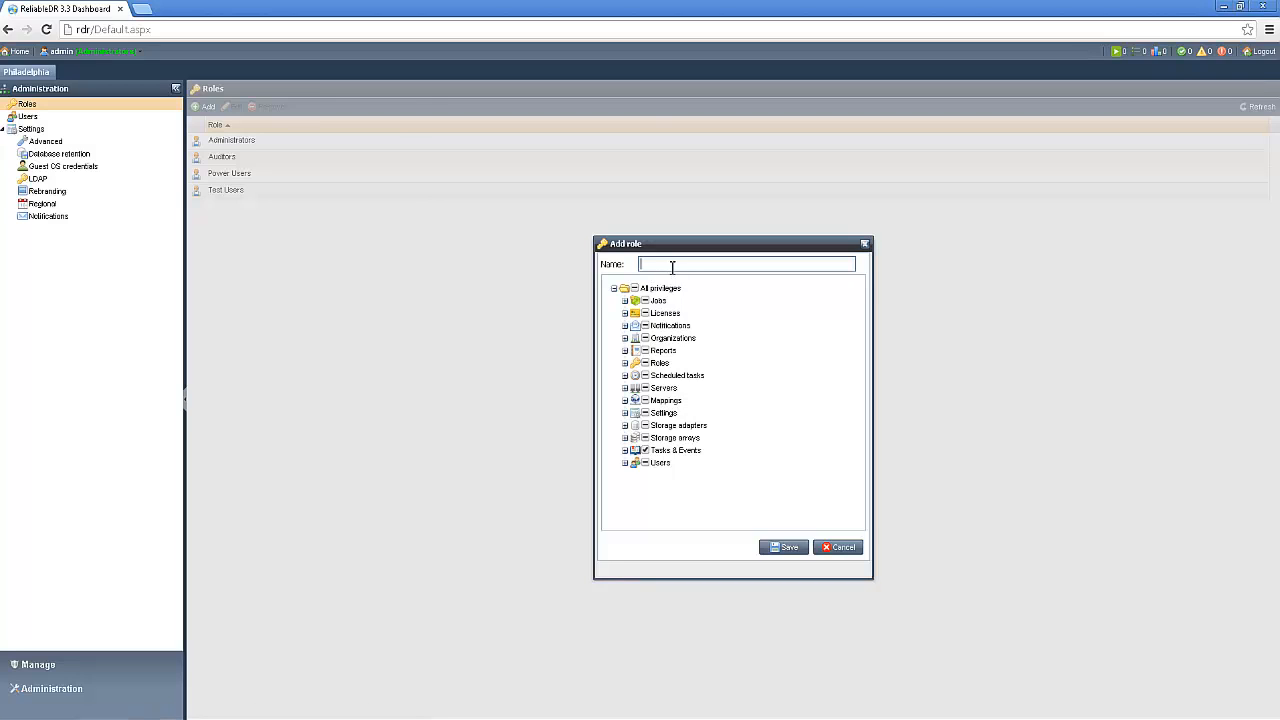
{"action": "type", "text": "Helpdesk"}
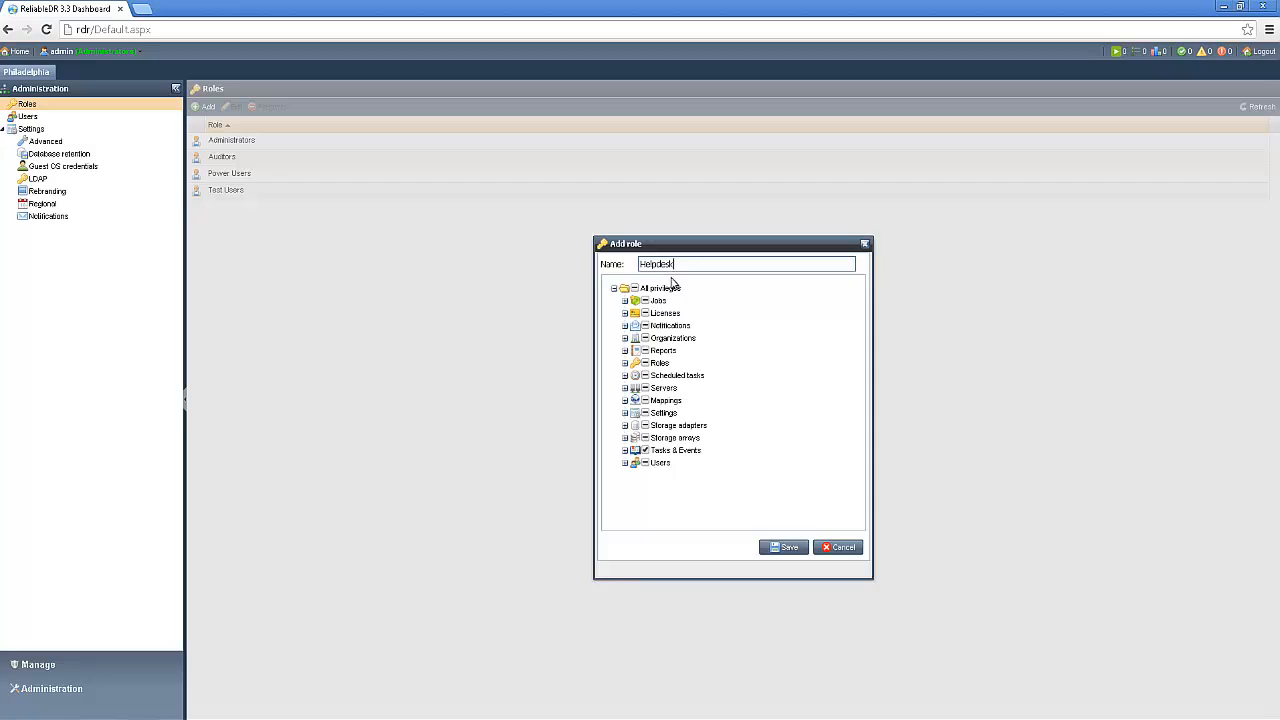
- Review the default Jobs and Licenses privileges of the Helpdesk role and save the role
{"action": "left_click", "coordinate": [625, 301]}
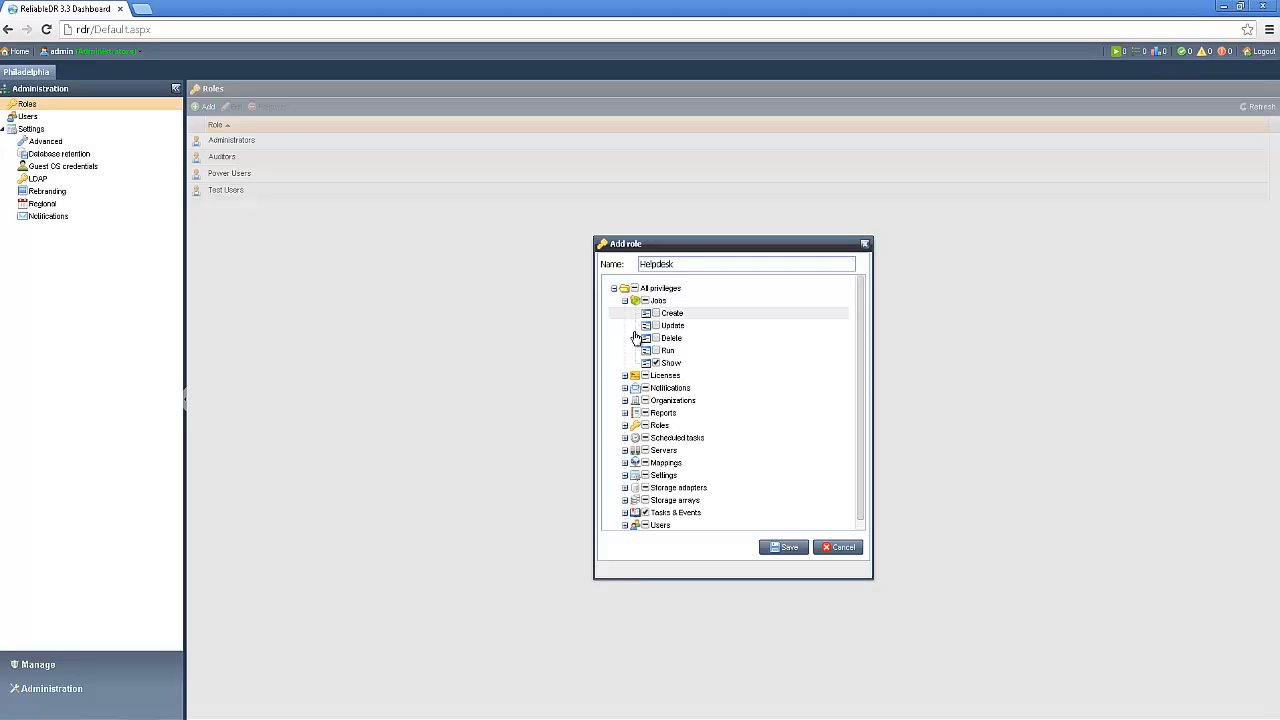
{"action": "left_click", "coordinate": [625, 376]}
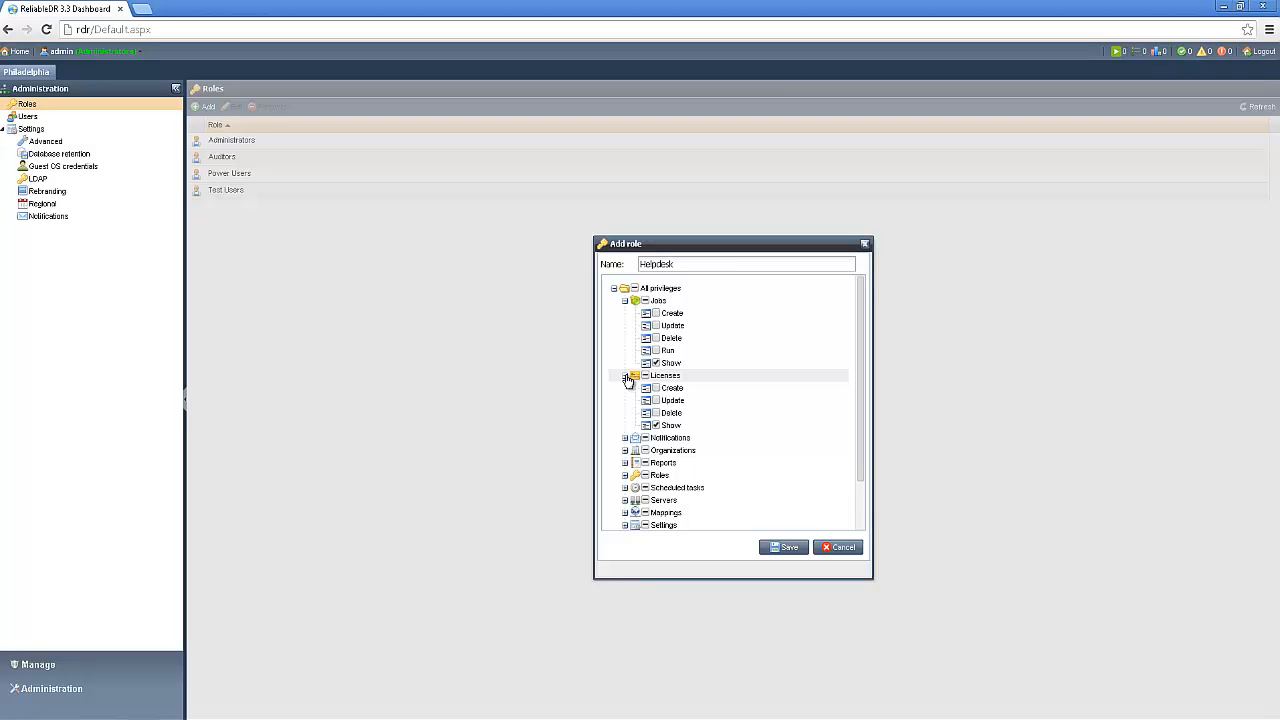
{"action": "left_click", "coordinate": [625, 376]}
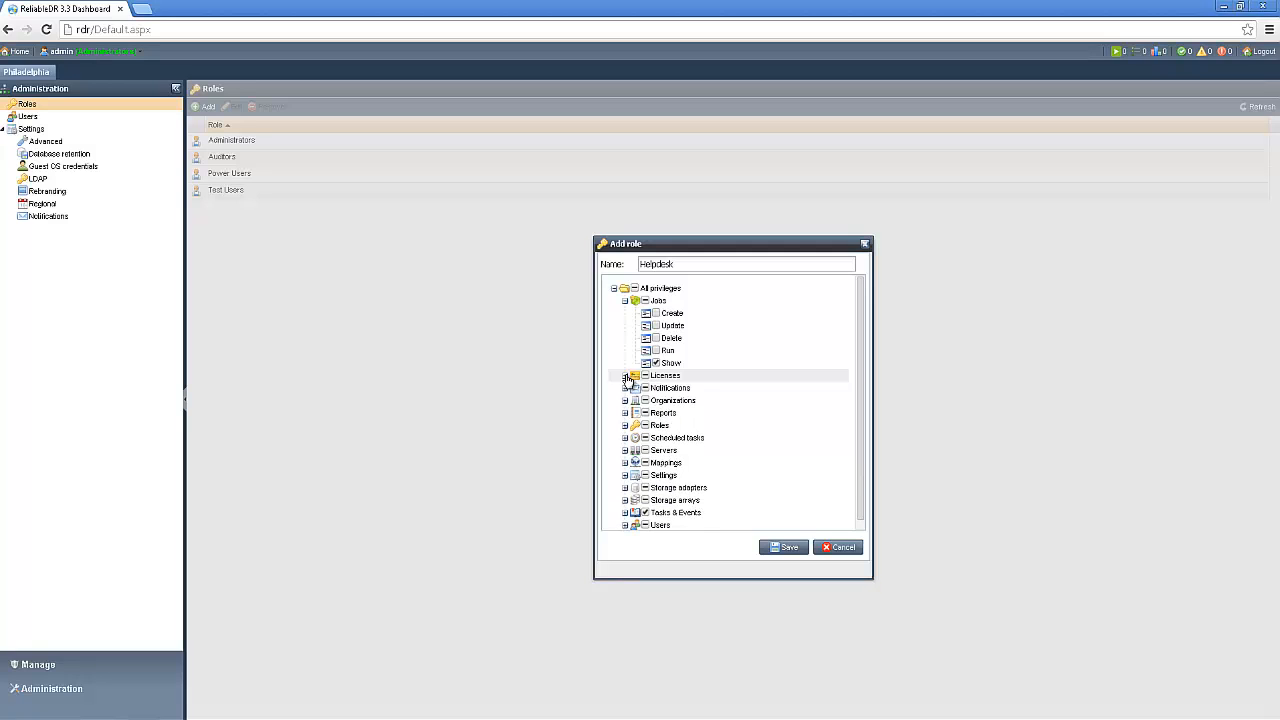
{"action": "left_click", "coordinate": [625, 300]}
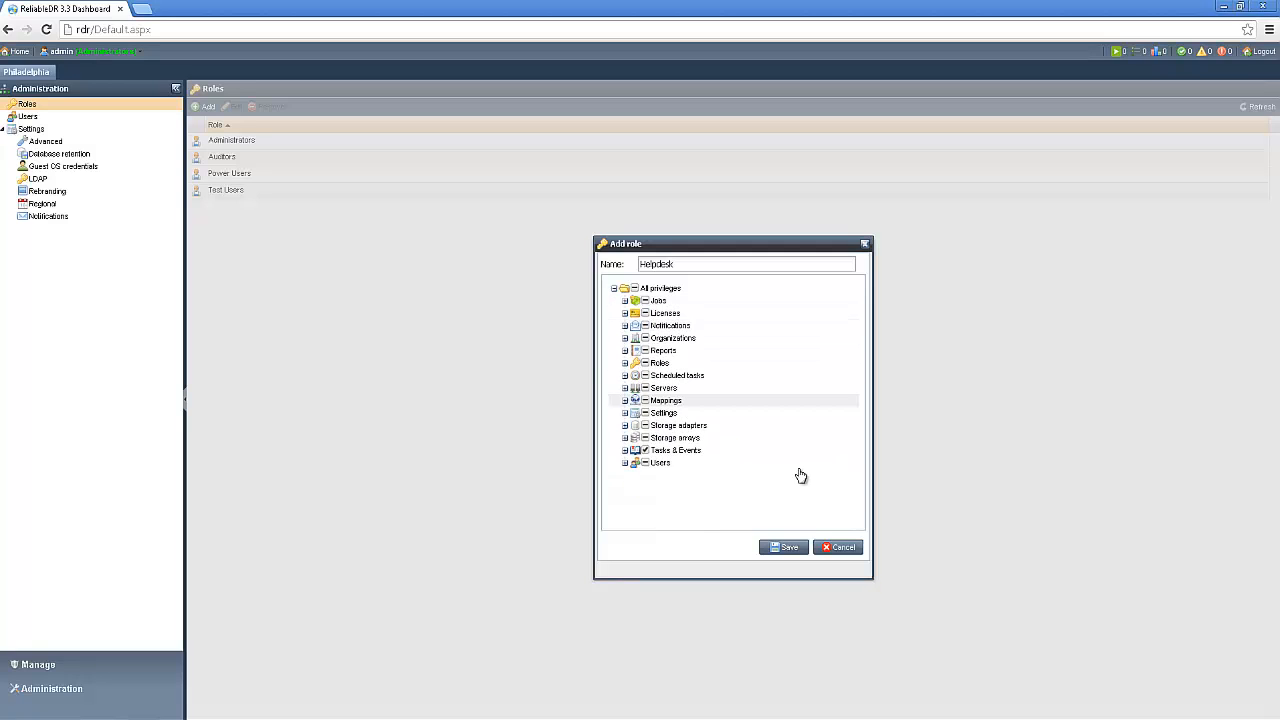
{"action": "left_click", "coordinate": [790, 549]}
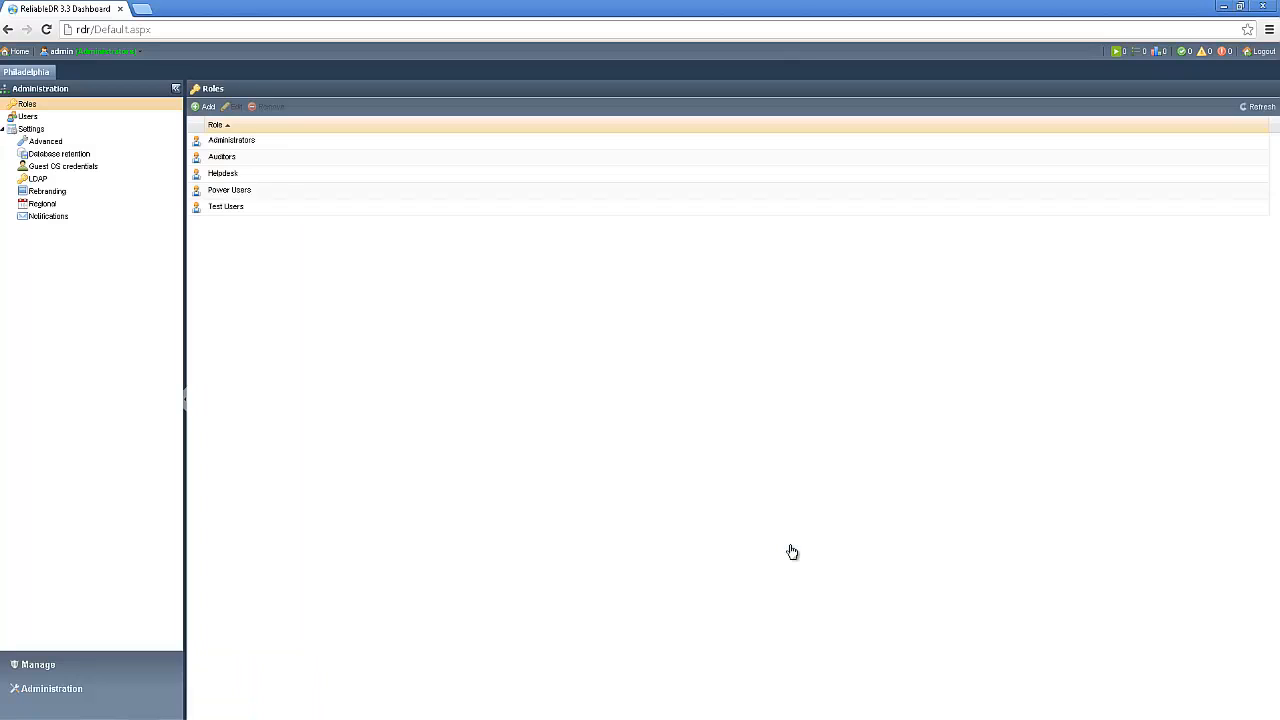
- Change the helpdesk user's role to Helpdesk and save the account
{"action": "left_click", "coordinate": [30, 117]}
{"action": "left_click", "coordinate": [242, 160]}
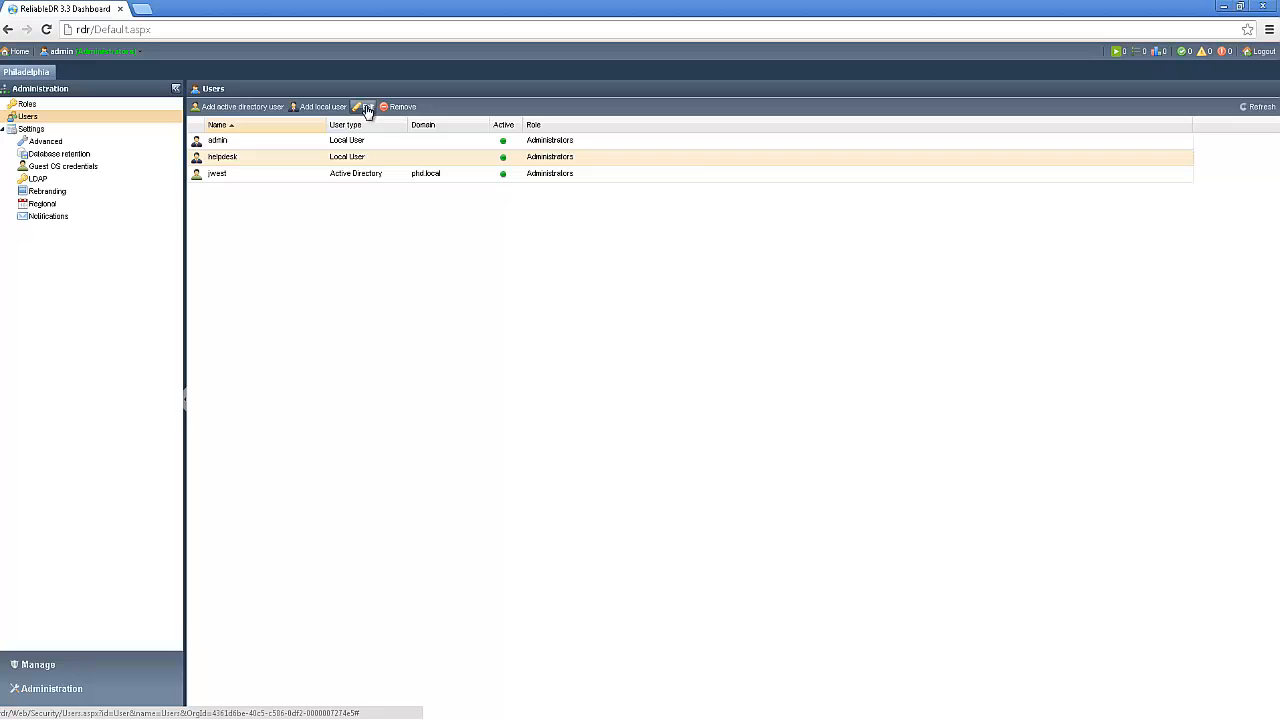
{"action": "left_click", "coordinate": [366, 107]}
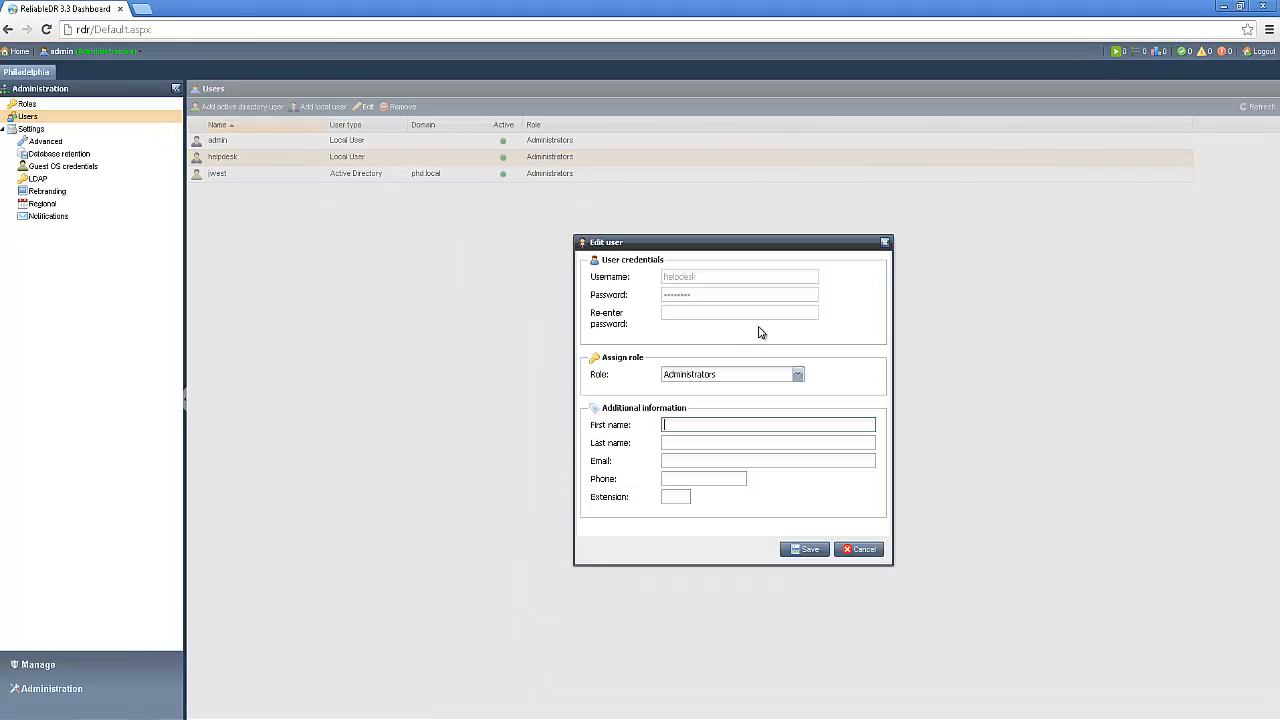
{"action": "left_click", "coordinate": [798, 375]}
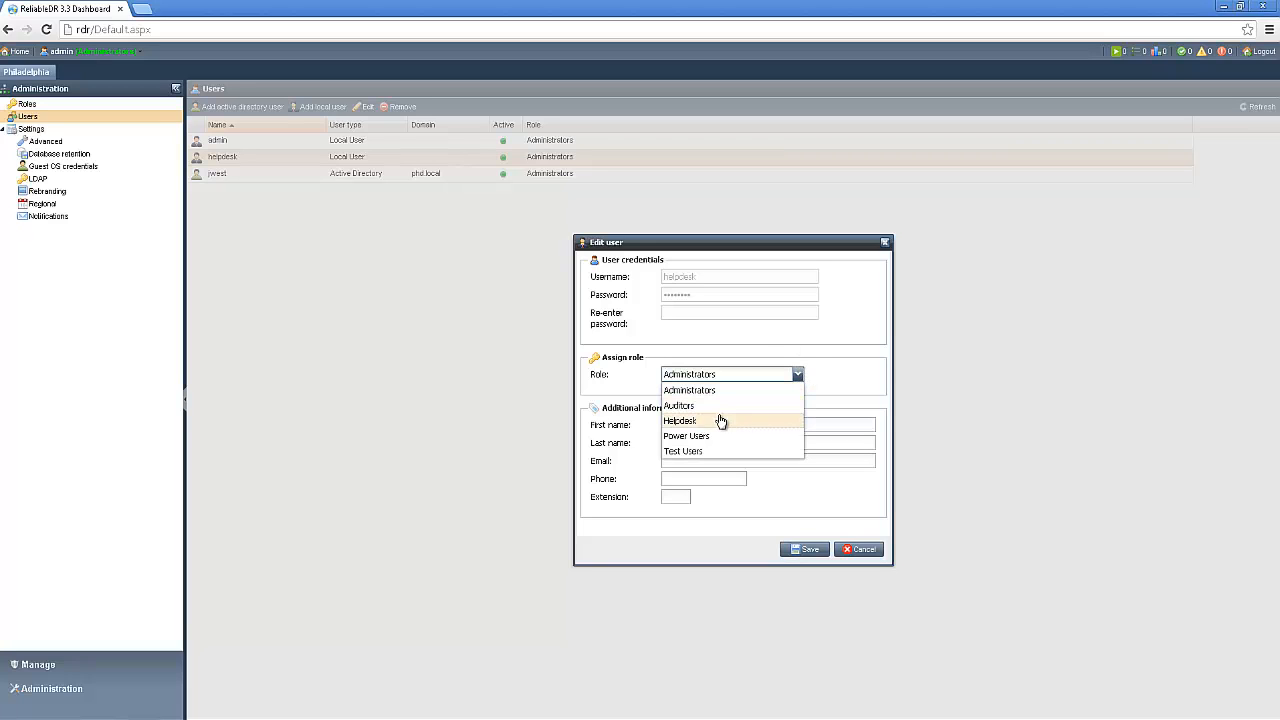
{"action": "left_click", "coordinate": [806, 549]}
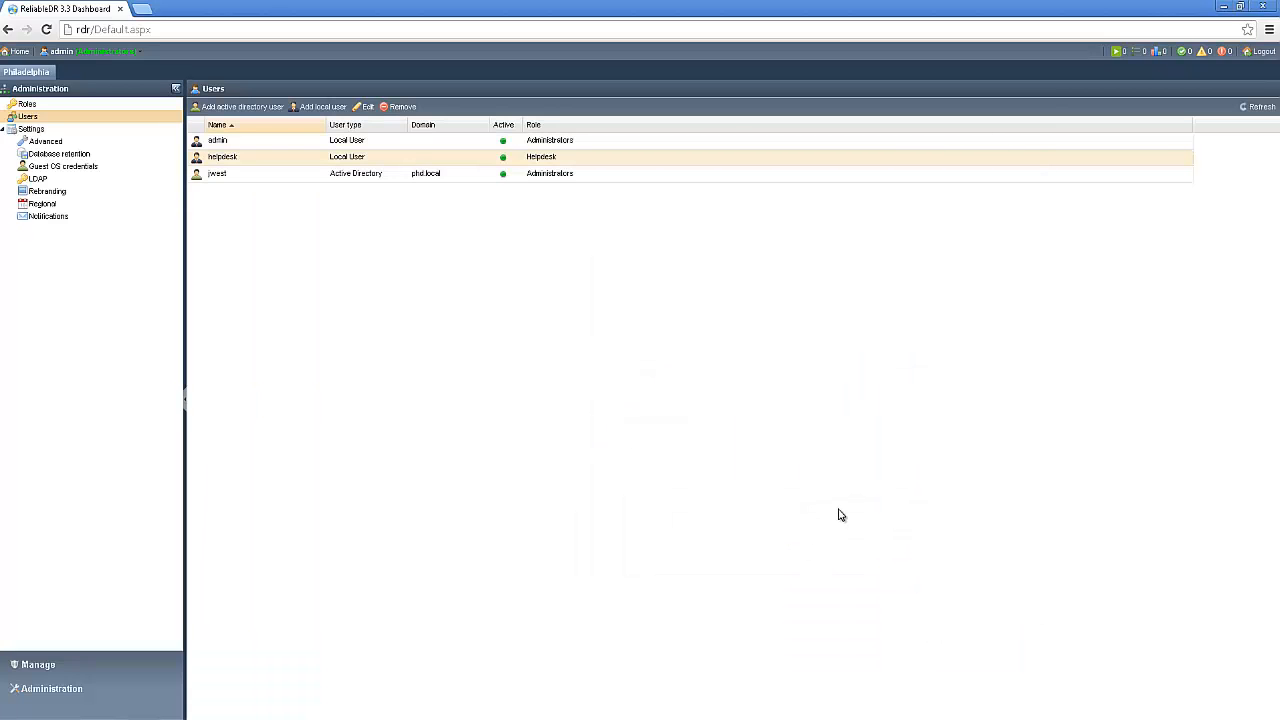
- Log out and log back in as helpdesk with the account password
{"action": "left_click", "coordinate": [1260, 51]}
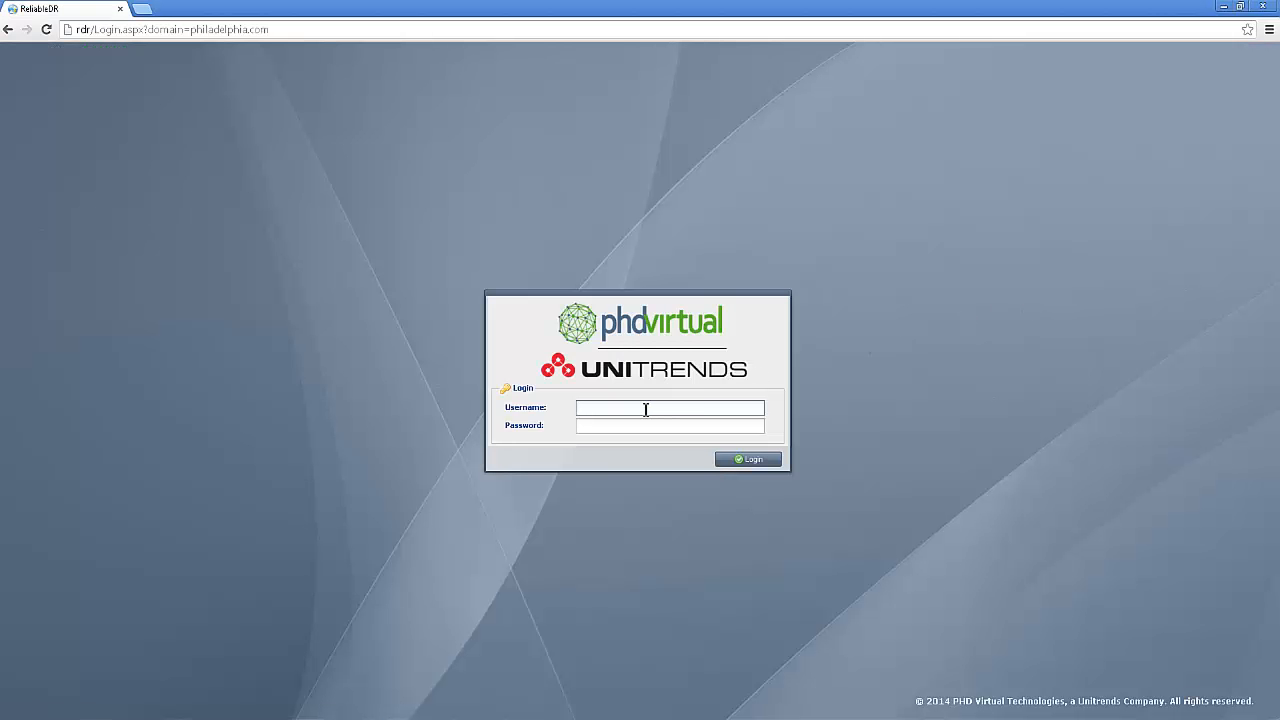
{"action": "type", "text": "helpdesk"}
{"action": "key", "text": "Tab"}
{"action": "type", "text": "••"}
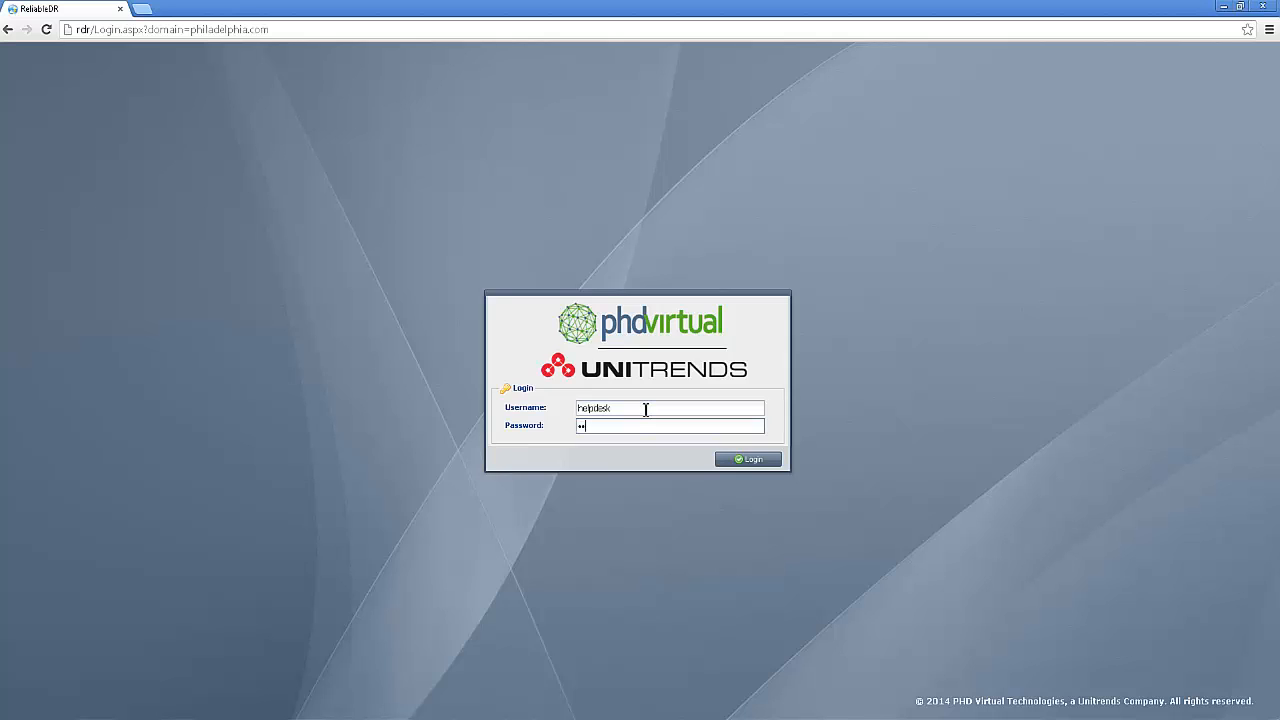
{"action": "type", "text": "•••••••••"}
{"action": "key", "text": "Return"}
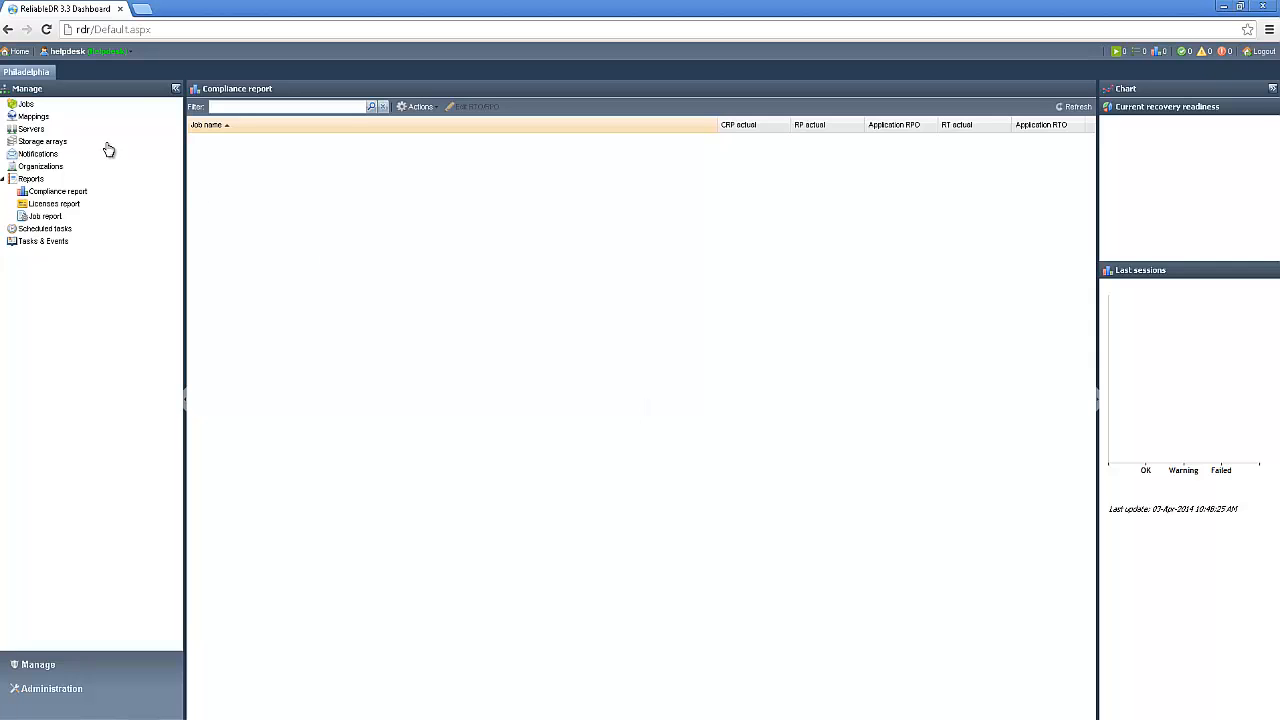
- Check which actions the helpdesk account is offered for Jobs and Mappings
{"action": "right_click", "coordinate": [27, 108]}
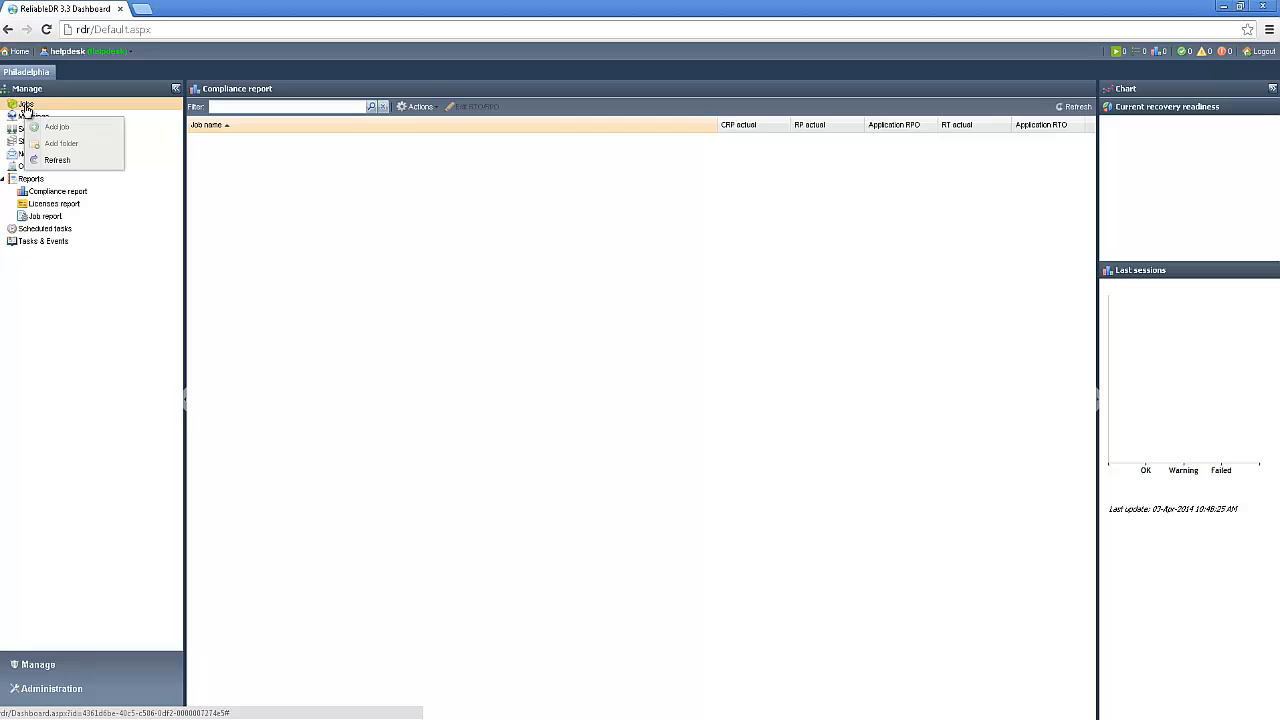
{"action": "right_click", "coordinate": [23, 118]}
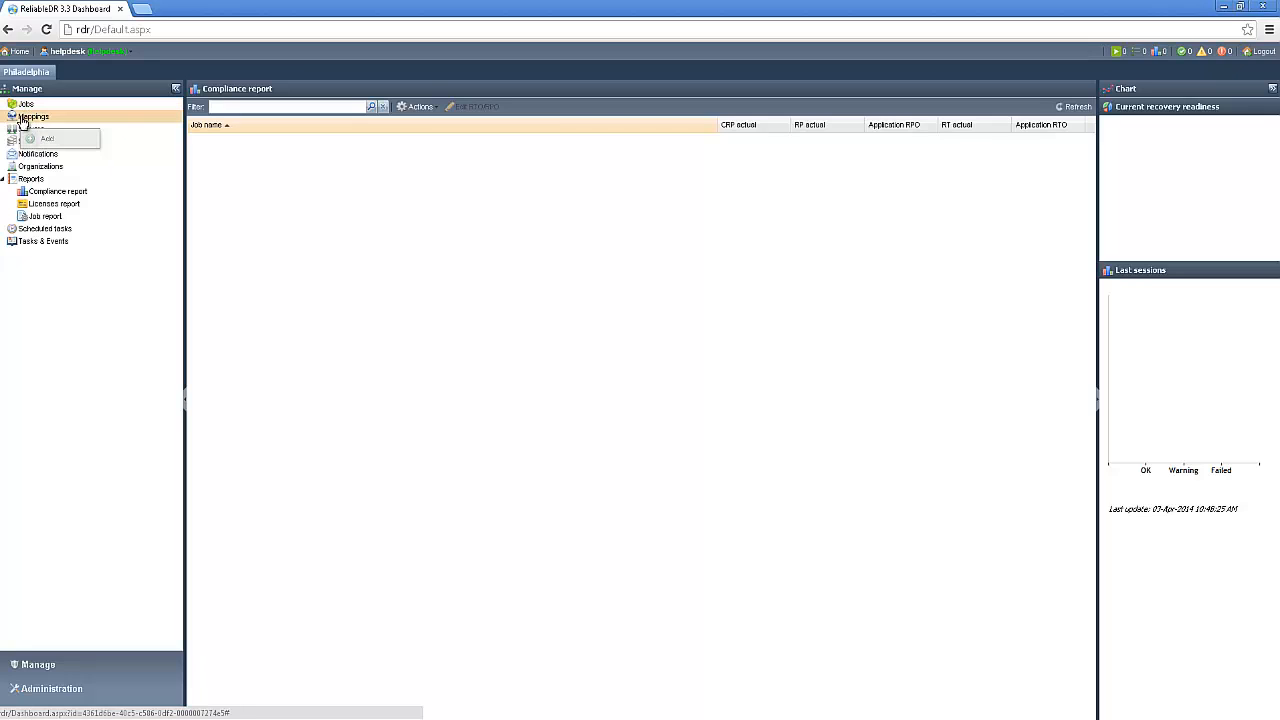